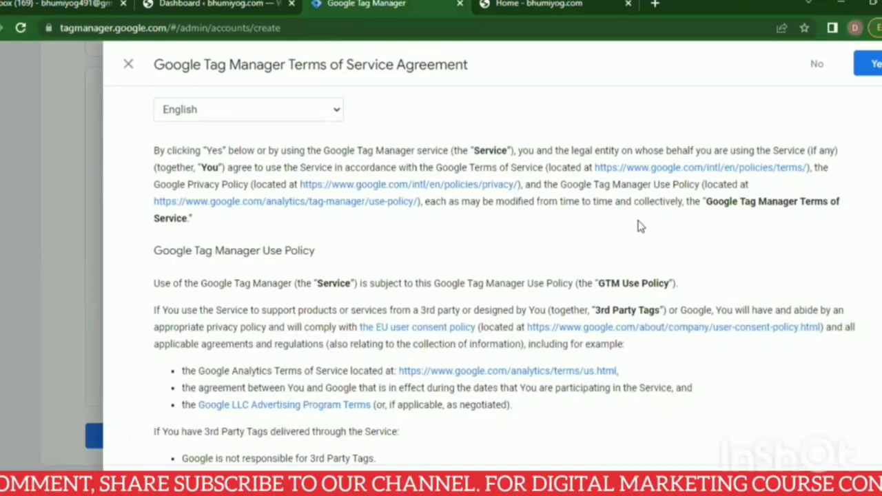
Accept the Google Tag Manager Terms of Service Agreement to create the account.
{"action": "scroll", "coordinate": [704, 204], "scroll_direction": "down", "scroll_amount": 3}
{"action": "scroll", "coordinate": [154, 335], "scroll_direction": "down", "scroll_amount": 3}
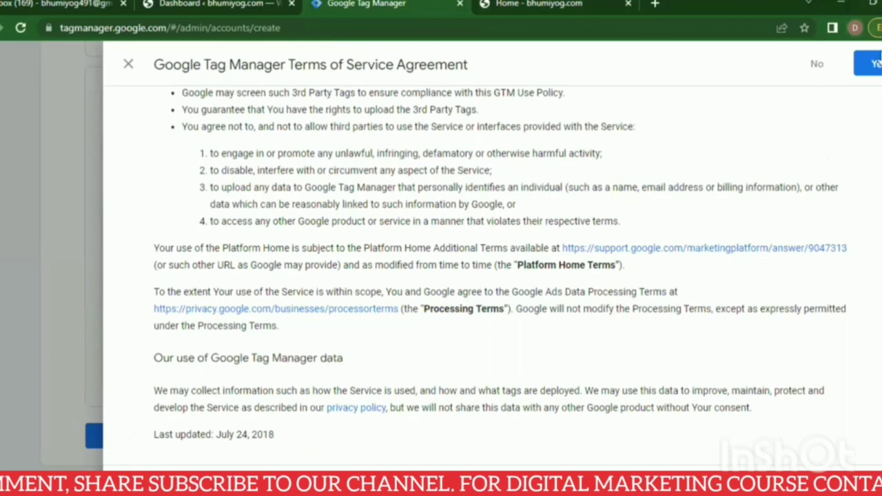
{"action": "left_click", "coordinate": [874, 64]}
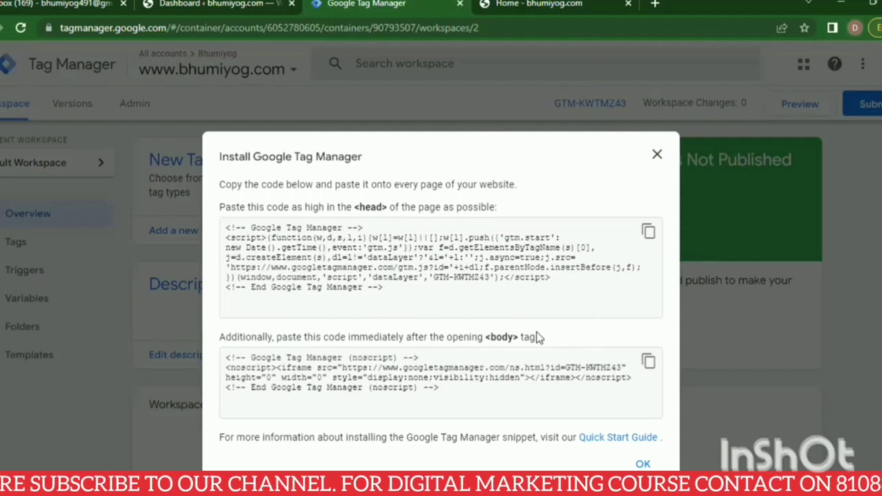
Copy the Tag Manager snippet meant for the page head and open the Theme File Editor in the bhumiyog.com WordPress admin.
{"action": "left_click", "coordinate": [650, 237]}
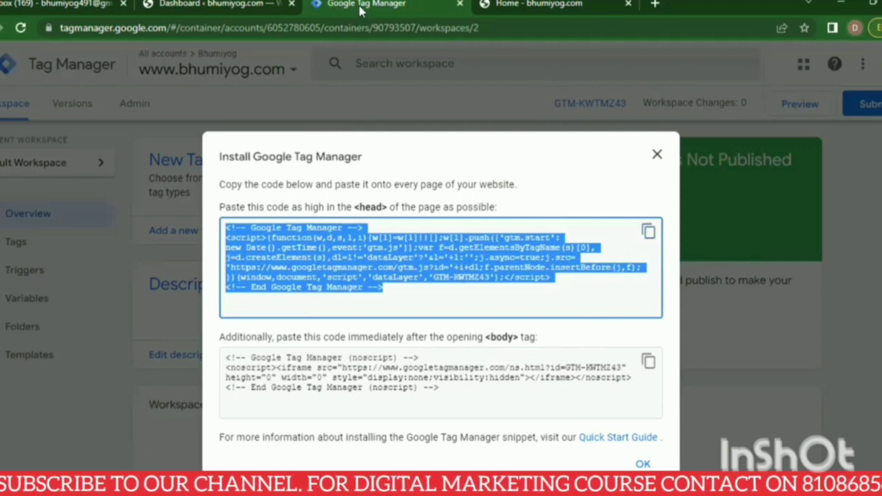
{"action": "left_click", "coordinate": [238, 4]}
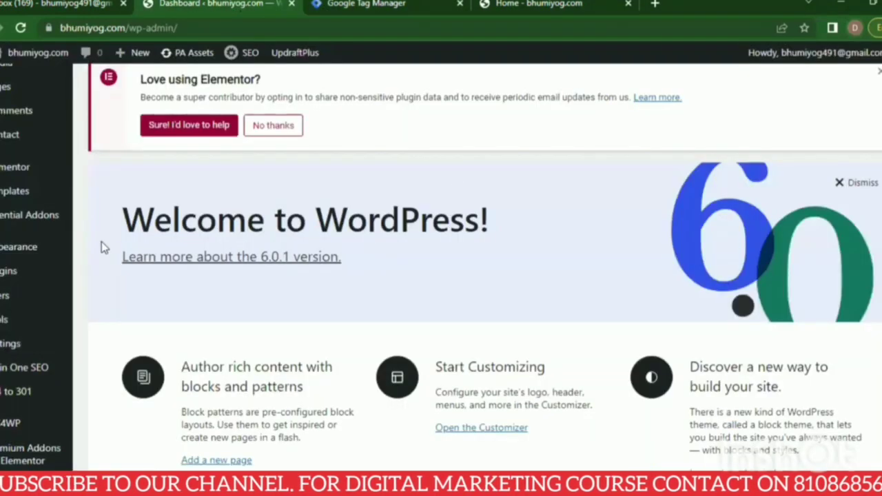
{"action": "scroll", "coordinate": [26, 227], "scroll_direction": "up", "scroll_amount": 5}
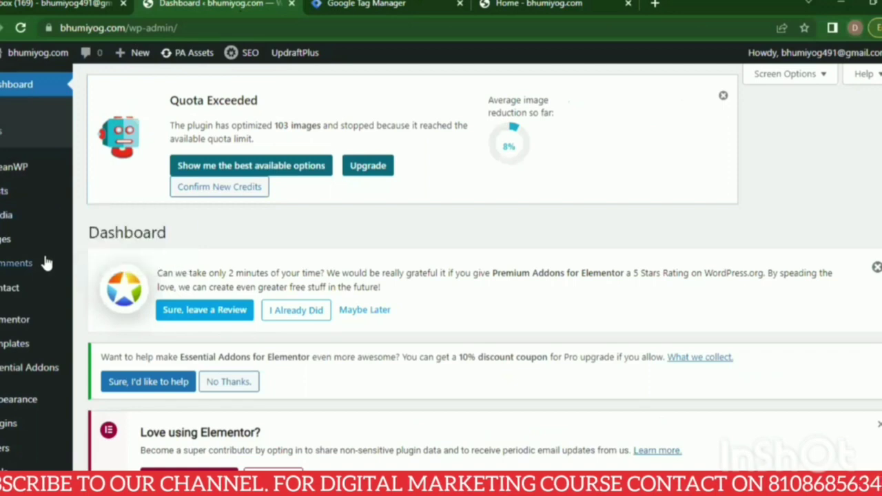
{"action": "scroll", "coordinate": [438, 227], "scroll_direction": "down", "scroll_amount": 1}
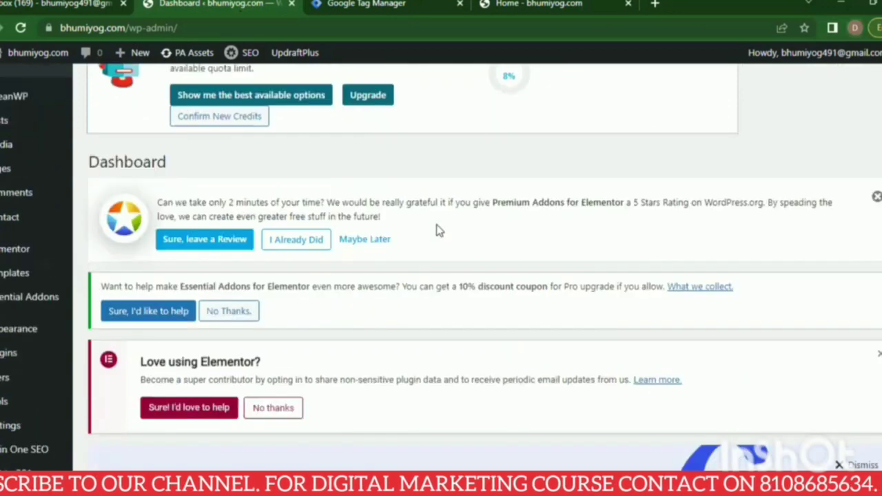
{"action": "mouse_move", "coordinate": [47, 335]}
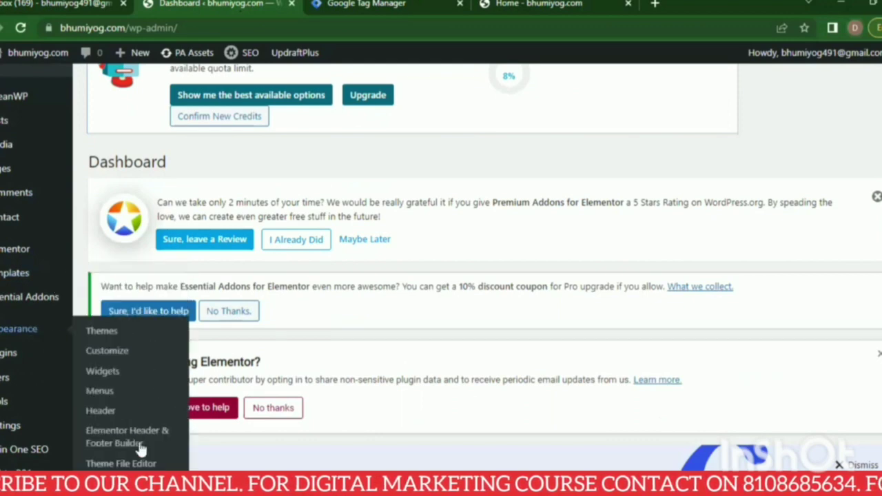
{"action": "left_click", "coordinate": [152, 463]}
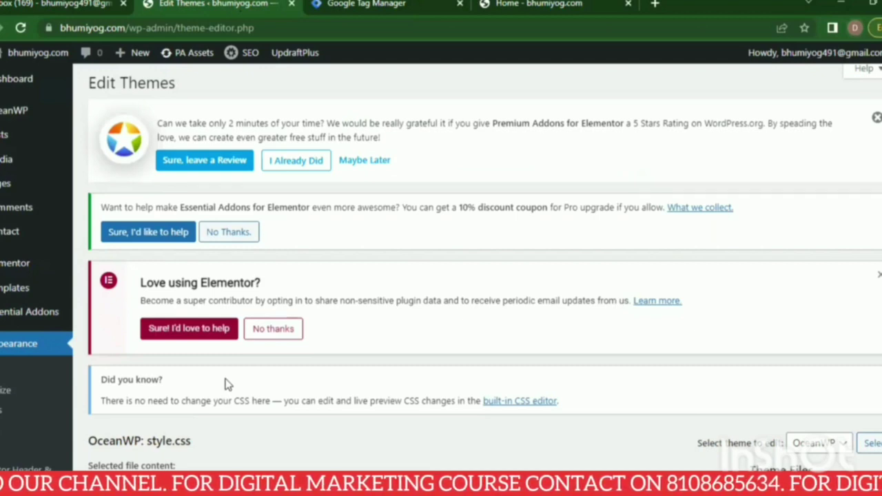
Open header.php from the OceanWP theme files for editing.
{"action": "scroll", "coordinate": [459, 347], "scroll_direction": "down", "scroll_amount": 3}
{"action": "scroll", "coordinate": [467, 336], "scroll_direction": "down", "scroll_amount": 1}
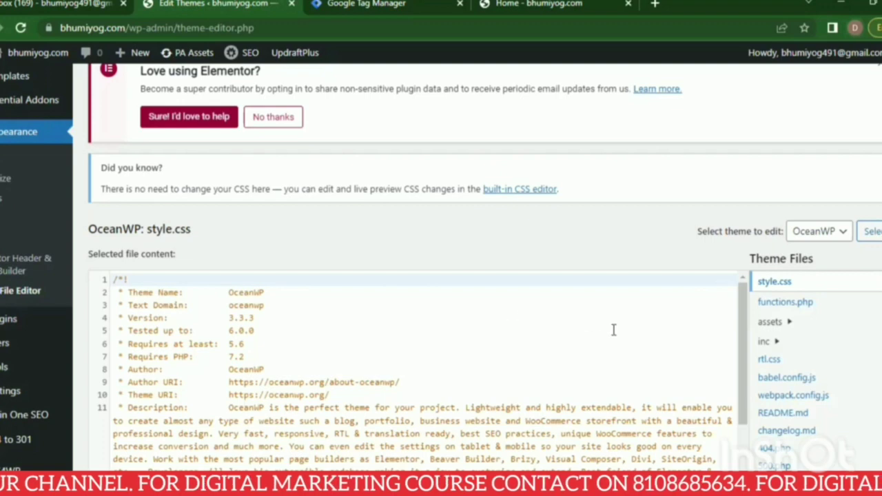
{"action": "scroll", "coordinate": [613, 330], "scroll_direction": "down", "scroll_amount": 1}
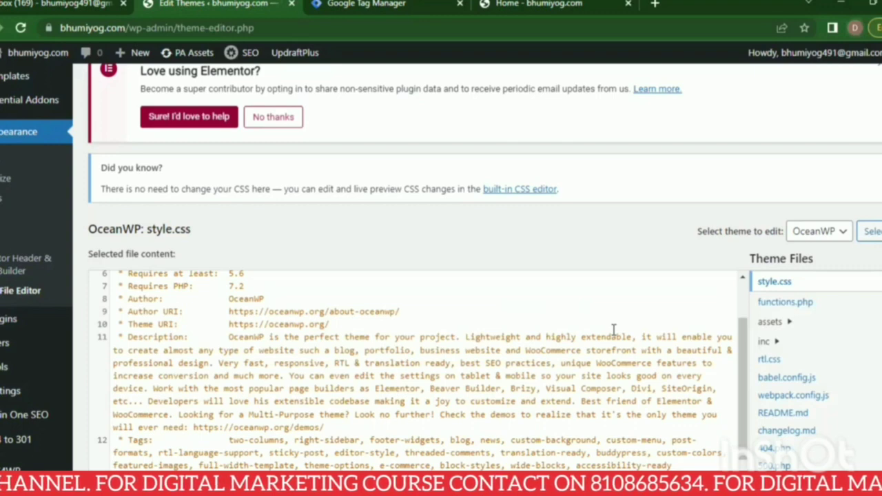
{"action": "scroll", "coordinate": [793, 375], "scroll_direction": "down", "scroll_amount": 5}
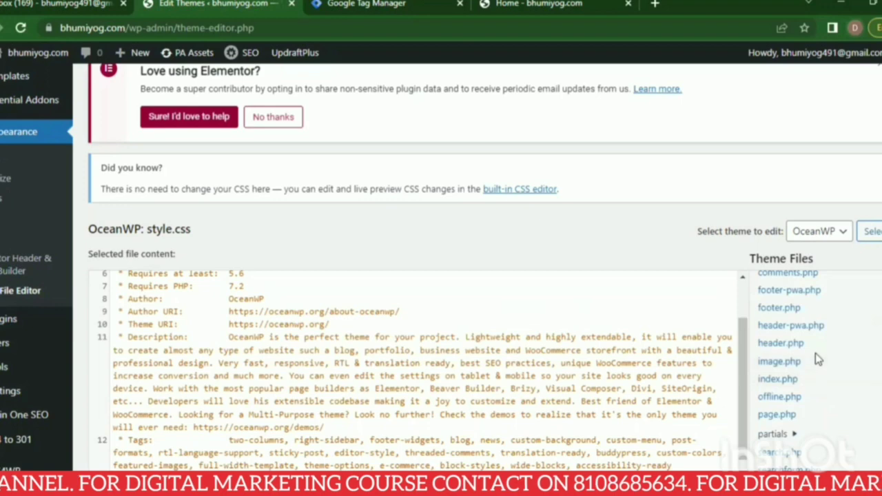
{"action": "left_click", "coordinate": [808, 345]}
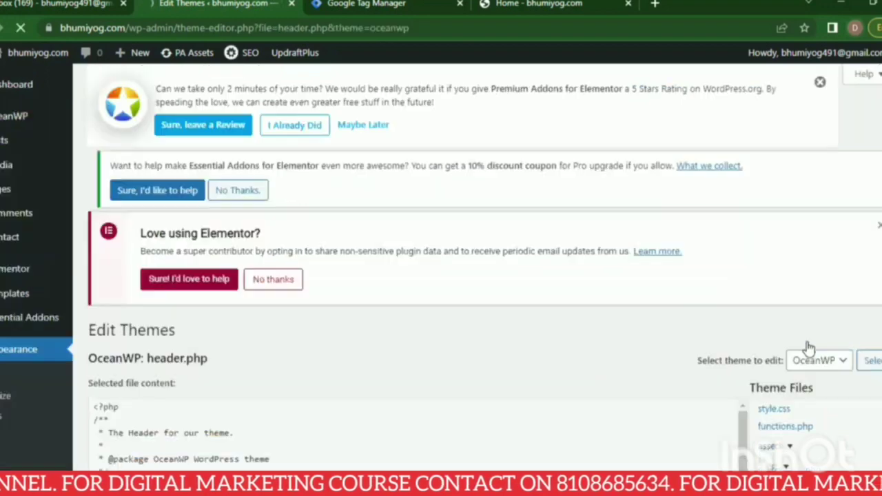
{"action": "scroll", "coordinate": [807, 346], "scroll_direction": "down", "scroll_amount": 4}
{"action": "scroll", "coordinate": [494, 336], "scroll_direction": "up", "scroll_amount": 1}
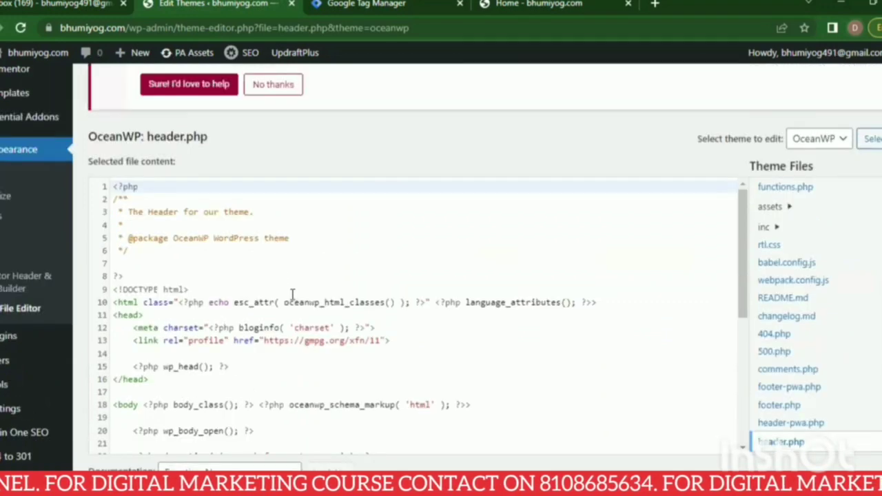
Search the header.php code for "google tag" and clear the search text.
{"action": "left_click", "coordinate": [158, 316]}
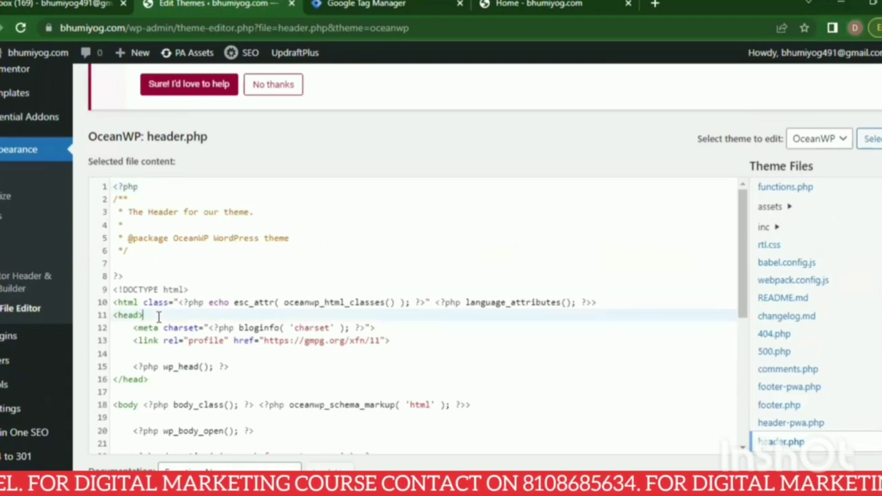
{"action": "key", "text": "ctrl+f"}
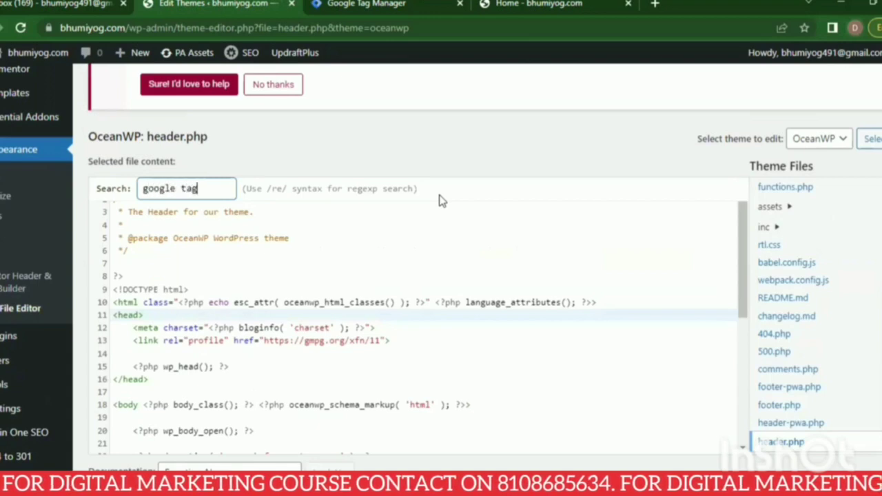
{"action": "key", "text": "BackSpace"}
{"action": "key", "text": "BackSpace"}
{"action": "key", "text": "BackSpace"}
{"action": "key", "text": "BackSpace"}
{"action": "key", "text": "BackSpace"}
{"action": "key", "text": "BackSpace"}
{"action": "key", "text": "BackSpace"}
{"action": "key", "text": "BackSpace"}
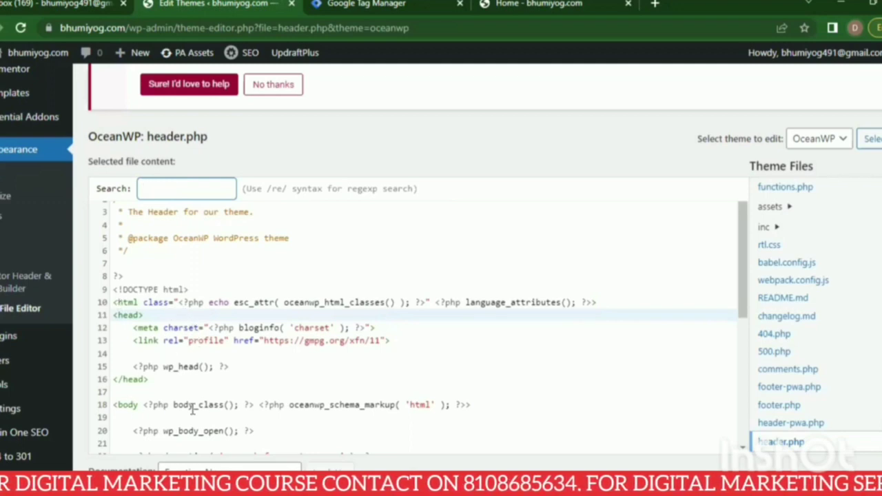
Paste the copied Google Tag Manager script on a new line directly below the opening <head> tag in header.php.
{"action": "scroll", "coordinate": [209, 391], "scroll_direction": "down", "scroll_amount": 1}
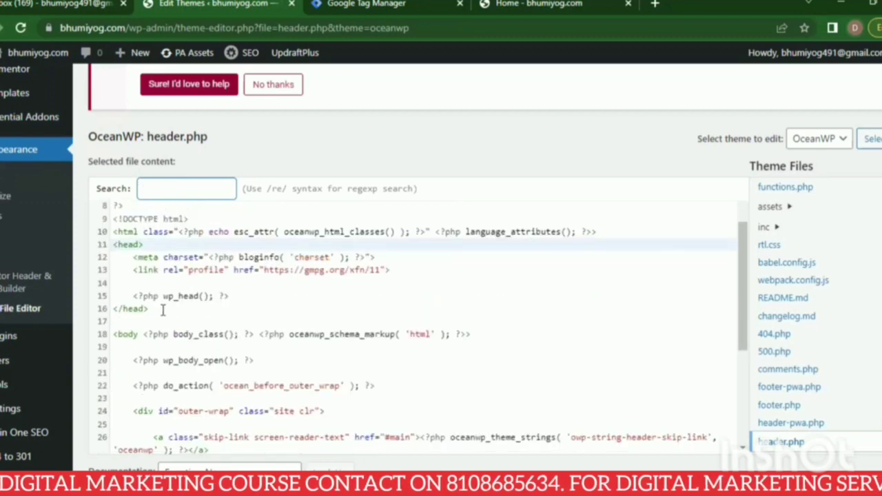
{"action": "scroll", "coordinate": [109, 276], "scroll_direction": "down", "scroll_amount": 1}
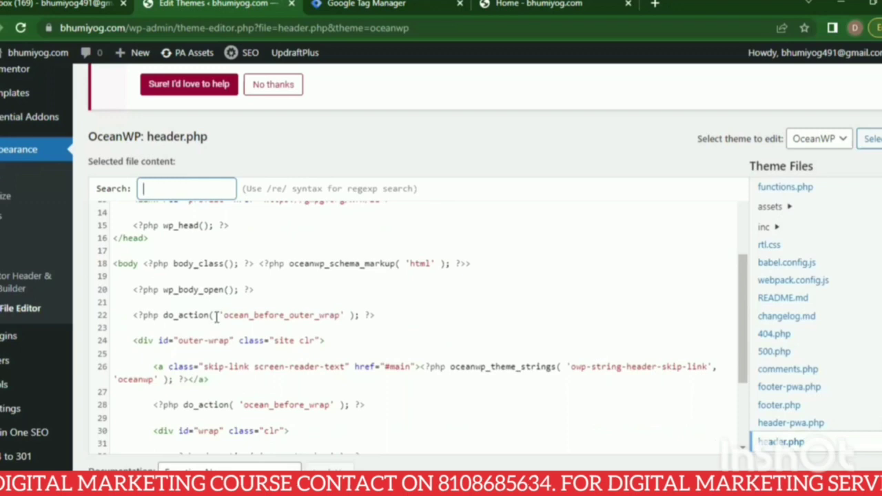
{"action": "scroll", "coordinate": [217, 318], "scroll_direction": "down", "scroll_amount": 2}
{"action": "scroll", "coordinate": [295, 327], "scroll_direction": "down", "scroll_amount": 1}
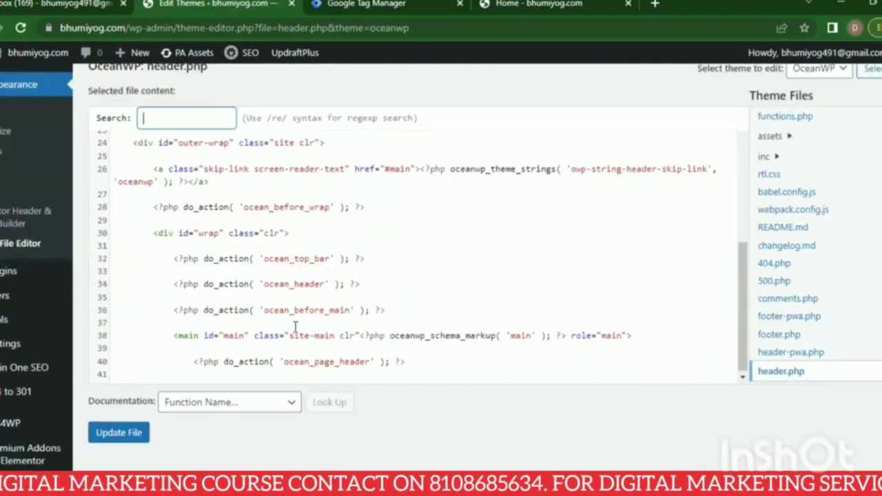
{"action": "scroll", "coordinate": [295, 324], "scroll_direction": "up", "scroll_amount": 3}
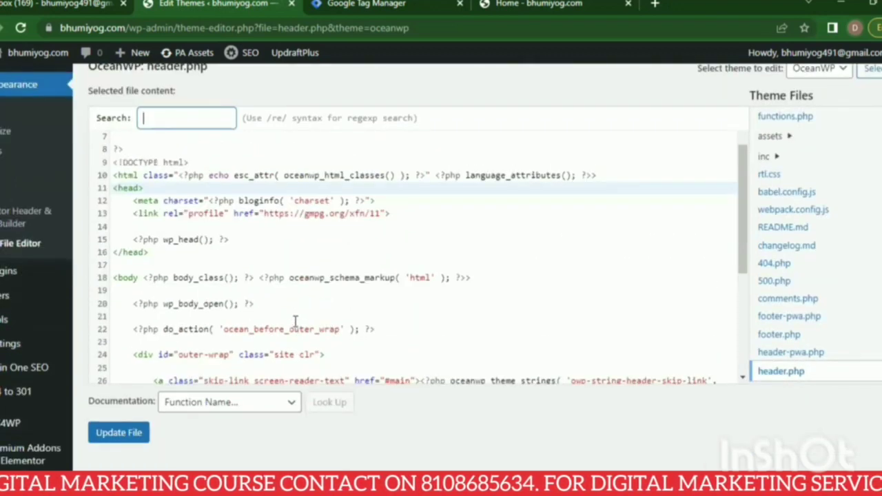
{"action": "scroll", "coordinate": [295, 322], "scroll_direction": "up", "scroll_amount": 1}
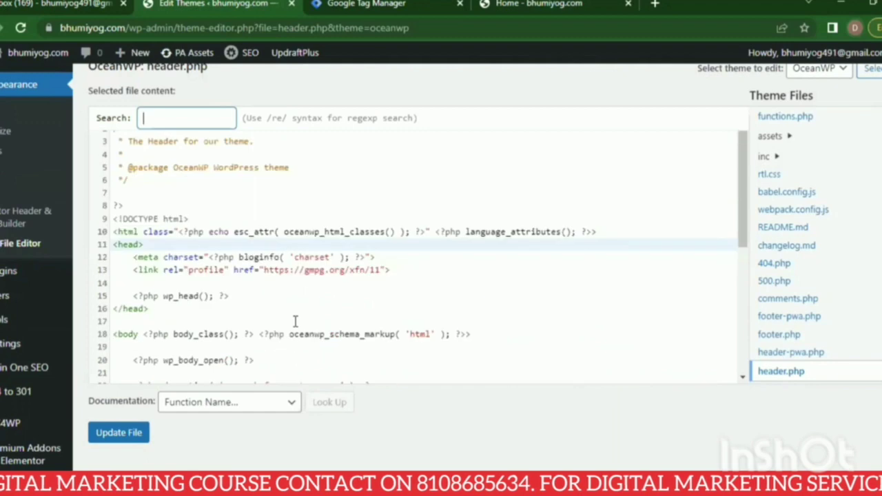
{"action": "left_click", "coordinate": [206, 243]}
{"action": "key", "text": "Return"}
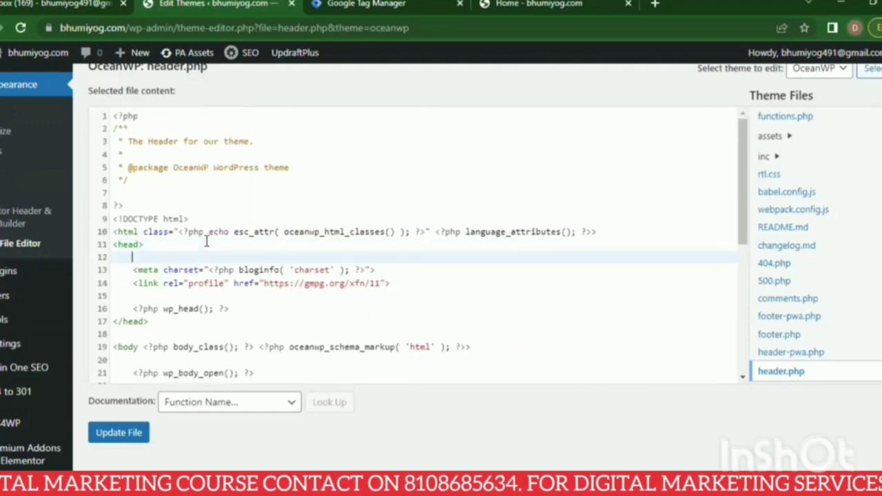
{"action": "type", "text": "<!-- Google Tag Manager --> <script>(function(w,d,s,l,i){w[l]=w[l]||[];w[l].push({'gtm.start': new Date().getTime(),event:'gtm.js'});var f=d.getElementsByTagName(s)[0], j=d.createElement(s),dl=l!='dataLayer'?'&l='+l:'';j.async=true;j.src= 'https://www.googletagmanager.com/gtm.js?id='+i+dl;f.parentNode.insertBefore(j,f); })(window,document,'script','dataLayer','GTM-KWTMZ43');</script> <!-- End Google Tag Manager -->"}
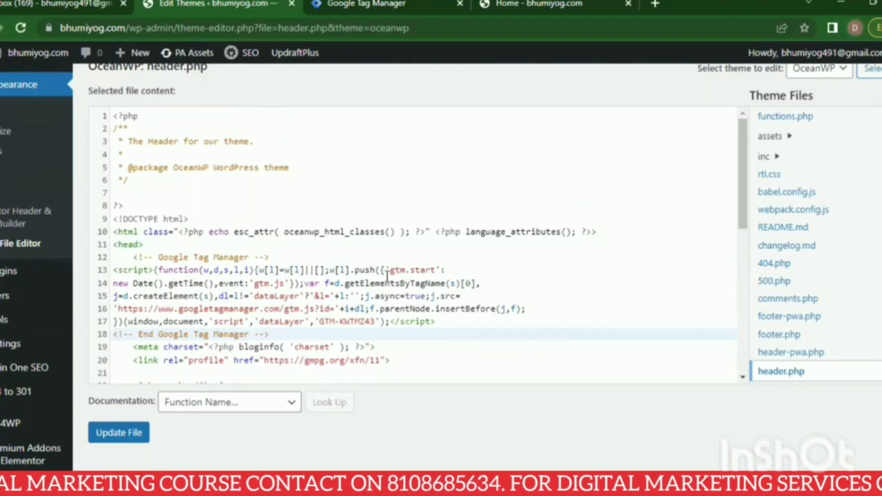
Switch back to Google Tag Manager and copy the noscript snippet meant for the page body.
{"action": "scroll", "coordinate": [386, 275], "scroll_direction": "down", "scroll_amount": 3}
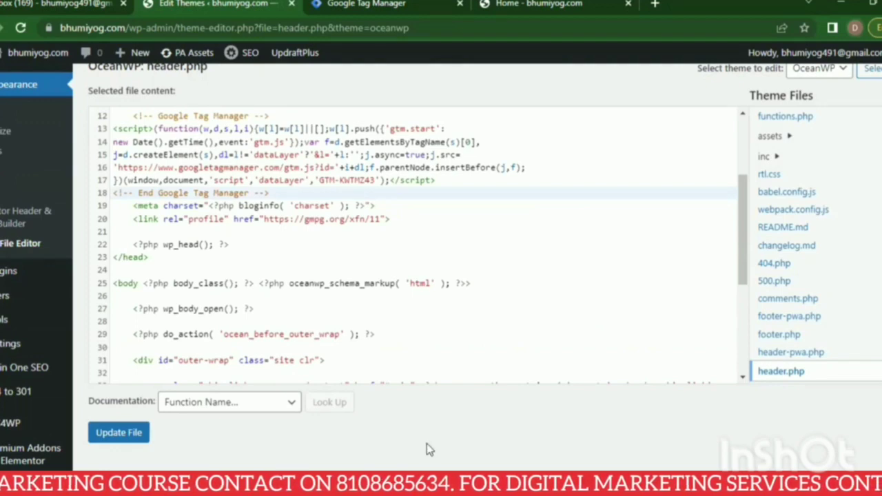
{"action": "left_click", "coordinate": [363, 4]}
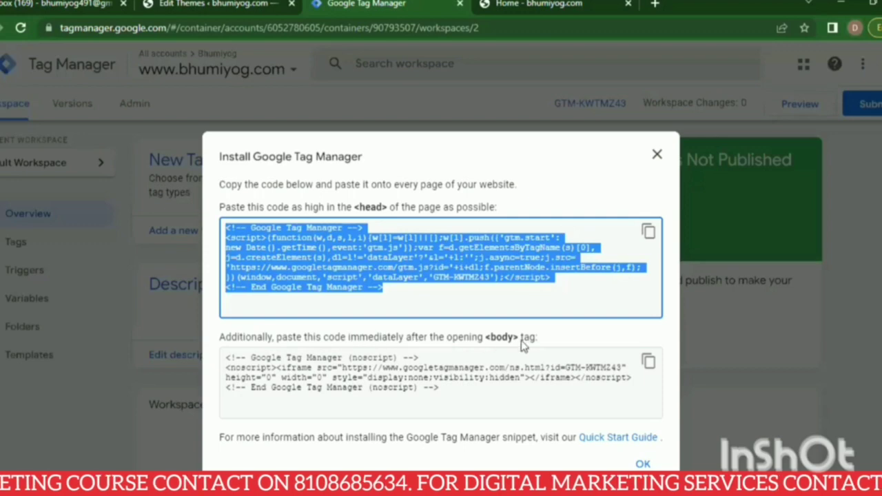
{"action": "left_click", "coordinate": [648, 364]}
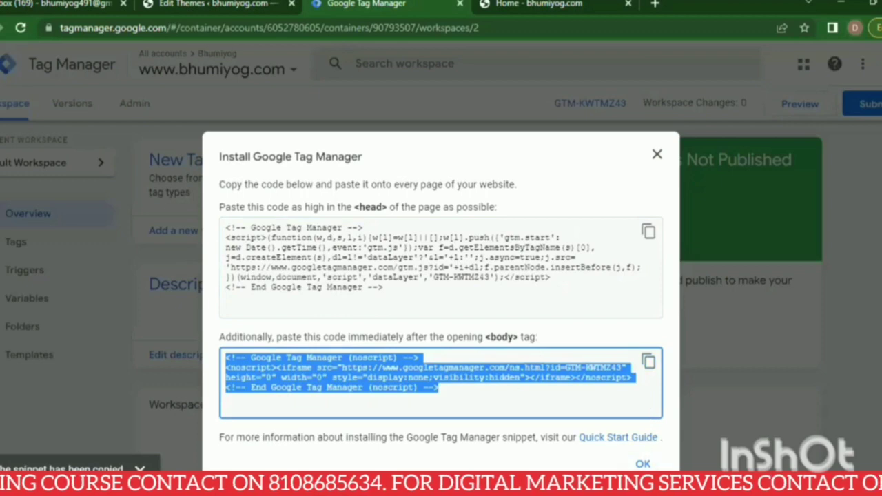
Return to header.php in WordPress and paste the noscript snippet on a new line right after "<body", before the body_class code.
{"action": "left_click", "coordinate": [235, 6]}
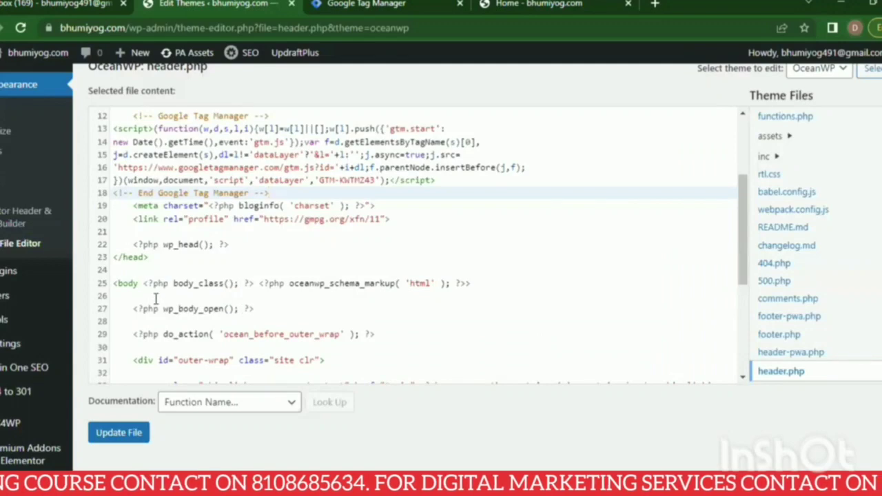
{"action": "scroll", "coordinate": [149, 237], "scroll_direction": "down", "scroll_amount": 1}
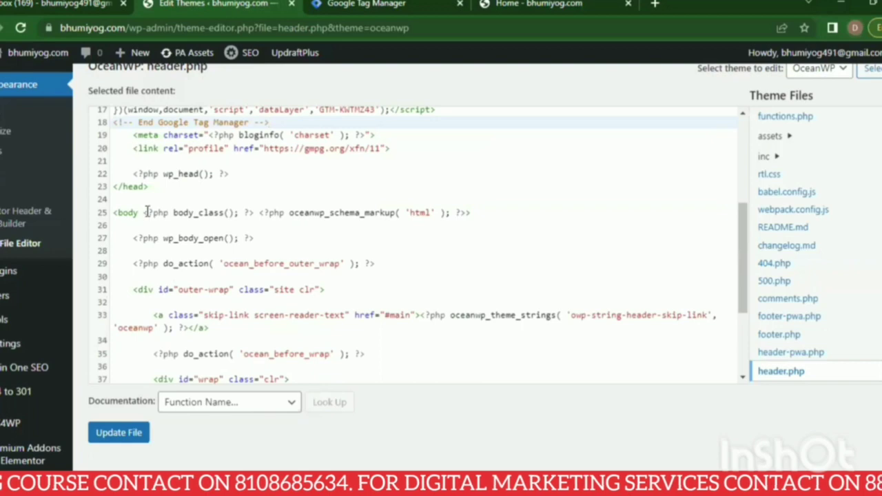
{"action": "left_click", "coordinate": [144, 213]}
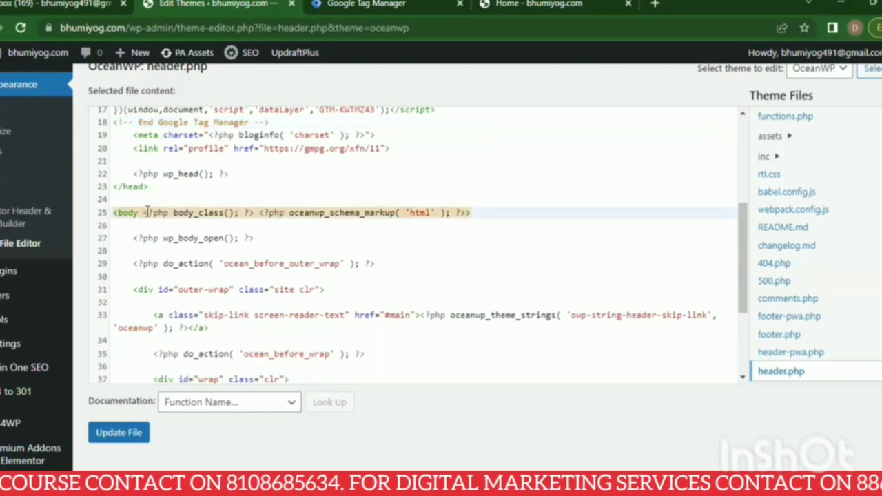
{"action": "key", "text": "Return"}
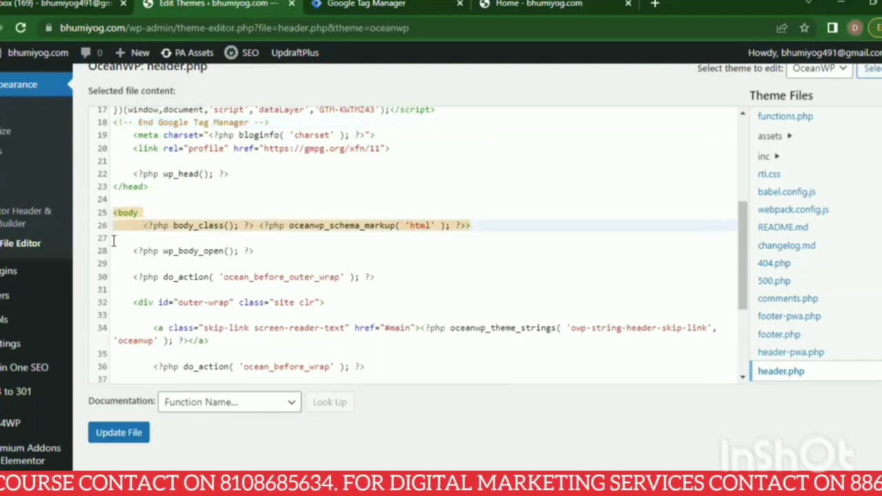
{"action": "left_click", "coordinate": [158, 212]}
{"action": "key", "text": "Return"}
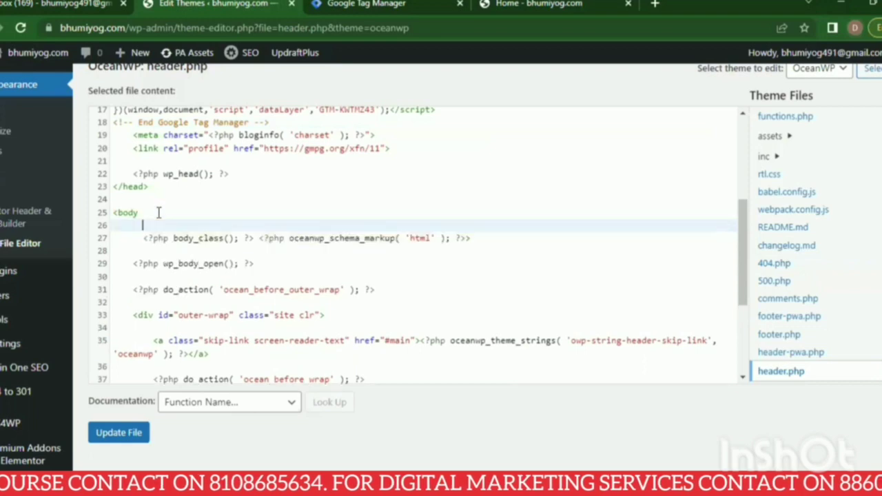
{"action": "key", "text": "ctrl+v"}
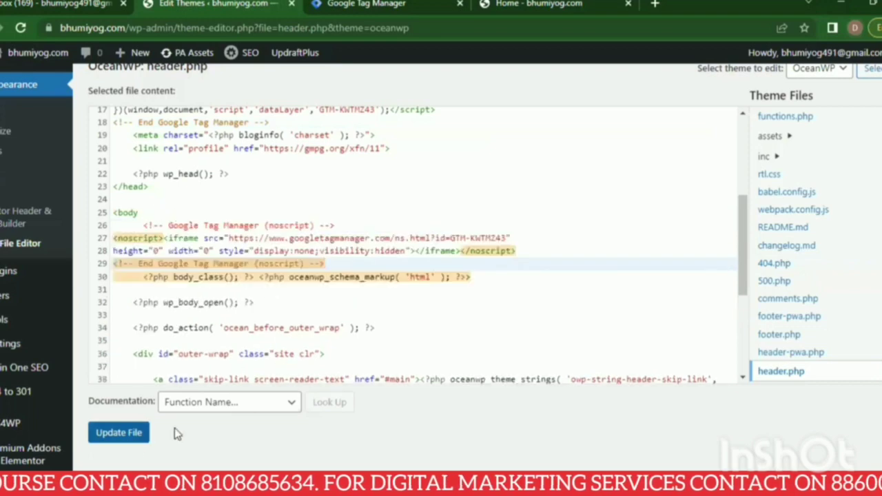
Save the edited header.php file of the OceanWP theme.
{"action": "left_click", "coordinate": [125, 434]}
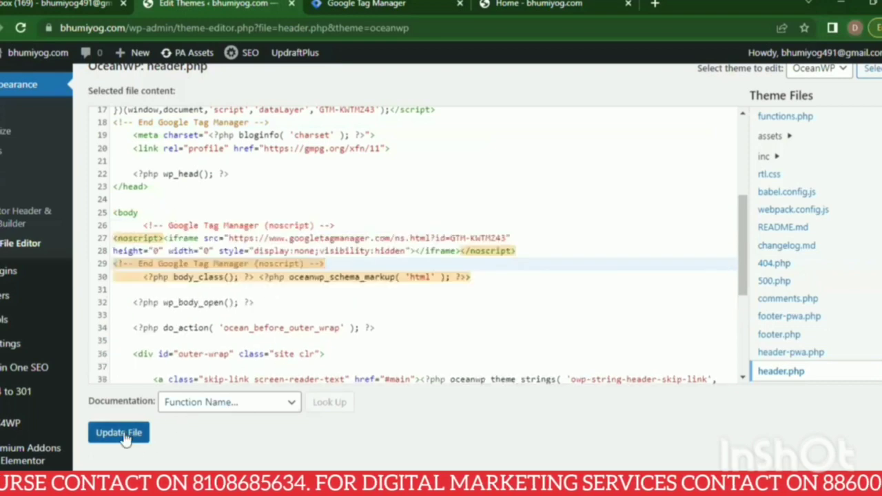
{"action": "left_click", "coordinate": [125, 435]}
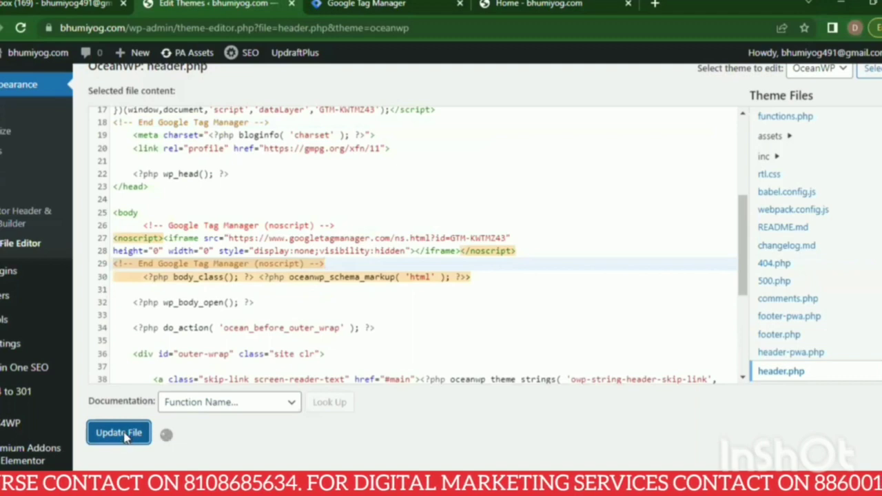
{"action": "scroll", "coordinate": [270, 434], "scroll_direction": "down", "scroll_amount": 2}
{"action": "scroll", "coordinate": [270, 434], "scroll_direction": "down", "scroll_amount": 1}
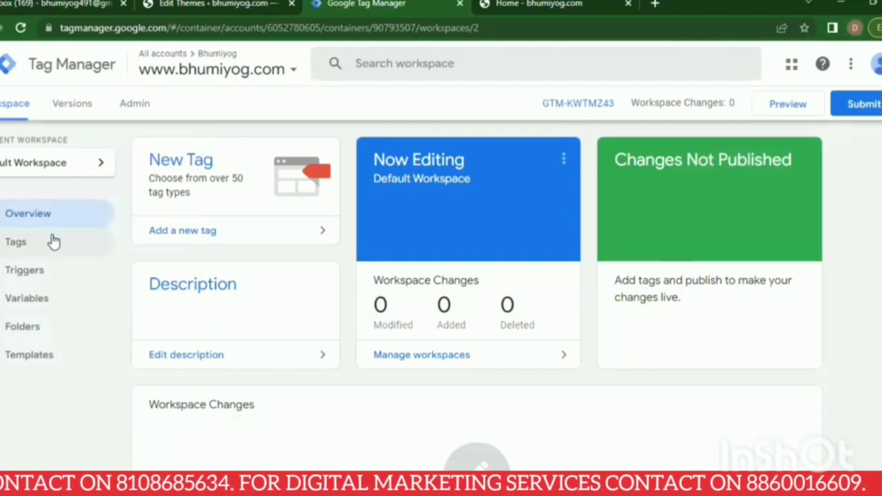
Start previewing the Tag Manager container and copy the website's full address from the open bhumiyog.com home page.
{"action": "left_click", "coordinate": [802, 116]}
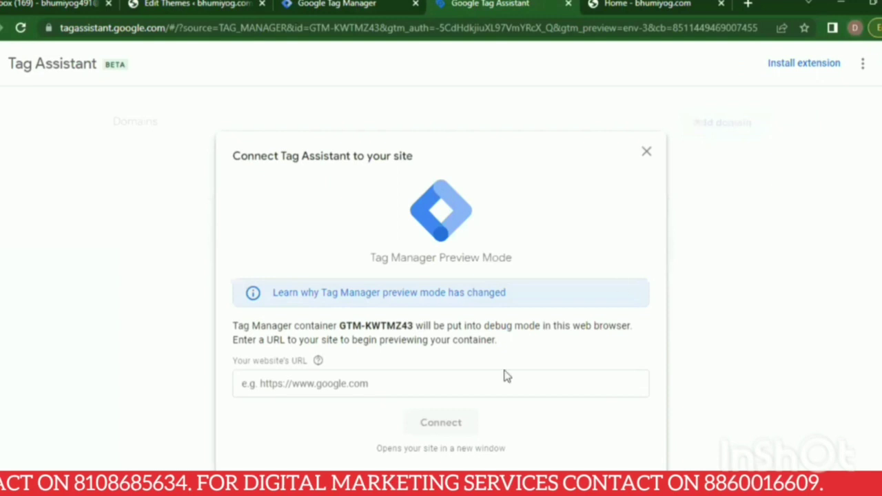
{"action": "left_click", "coordinate": [473, 387]}
{"action": "left_click", "coordinate": [681, 4]}
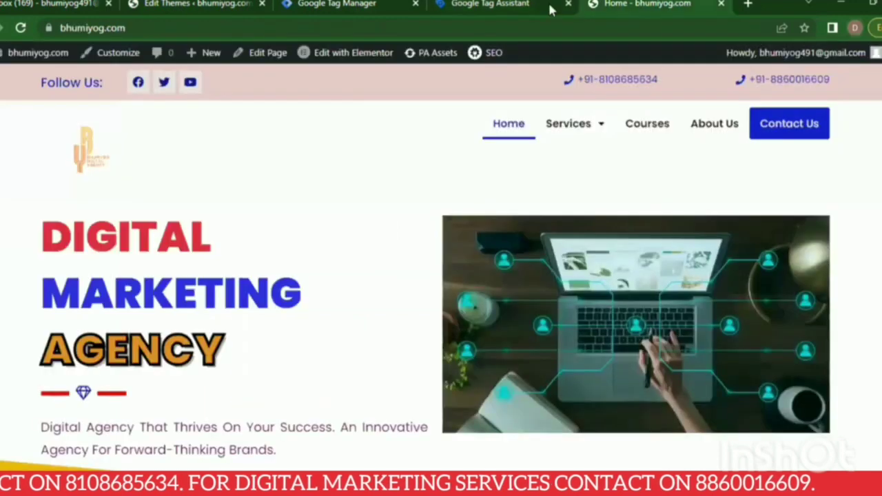
{"action": "left_click", "coordinate": [102, 31]}
{"action": "key", "text": "ctrl+a"}
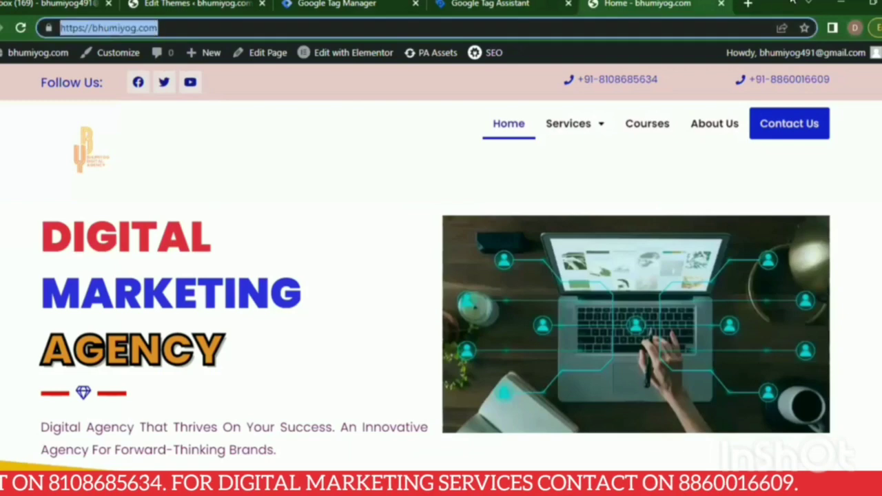
{"action": "left_click", "coordinate": [541, 5]}
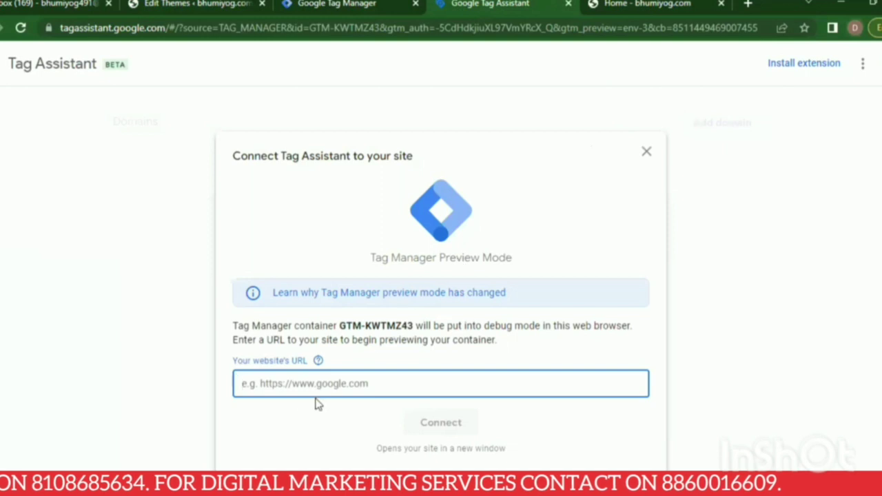
{"action": "key", "text": "ctrl+v"}
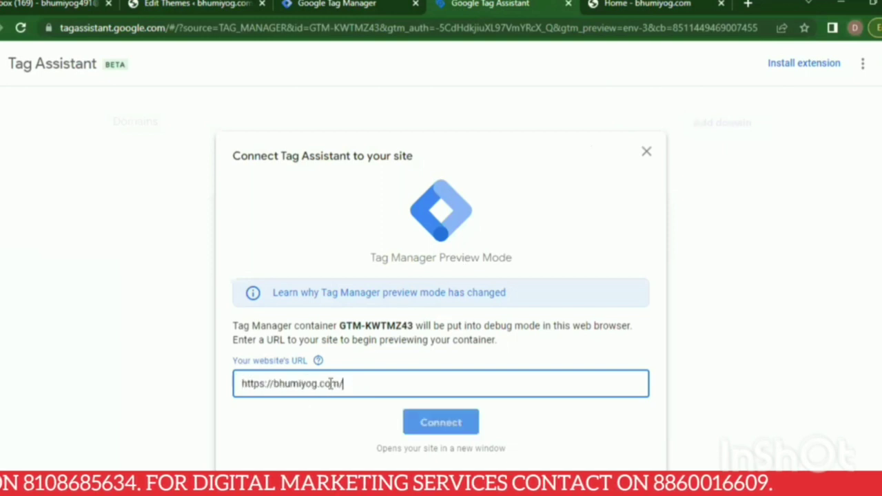
{"action": "left_click", "coordinate": [273, 384]}
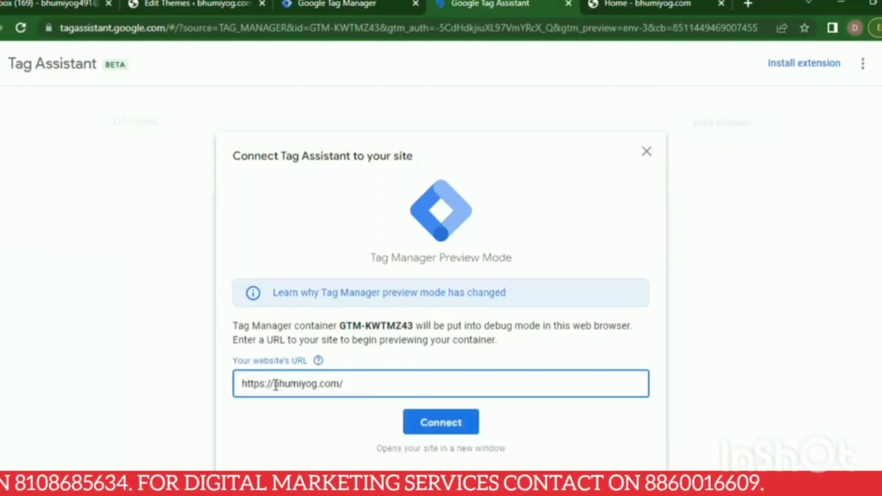
{"action": "type", "text": "www."}
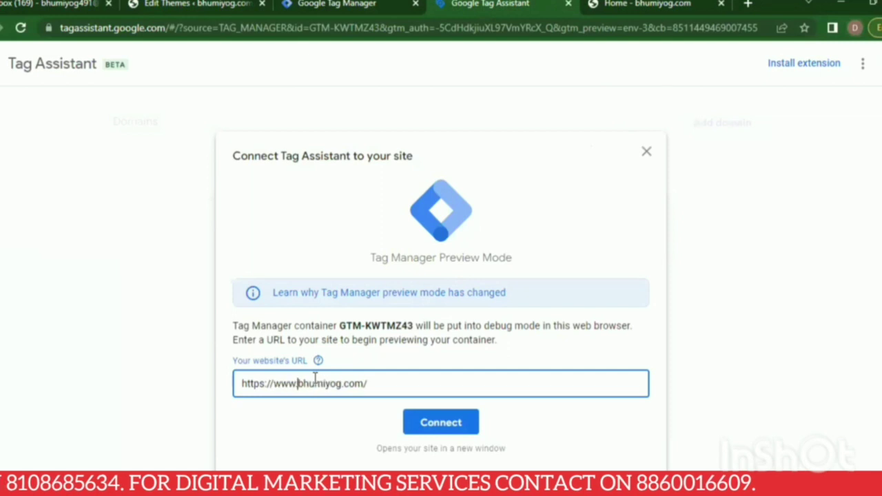
{"action": "left_click", "coordinate": [429, 428]}
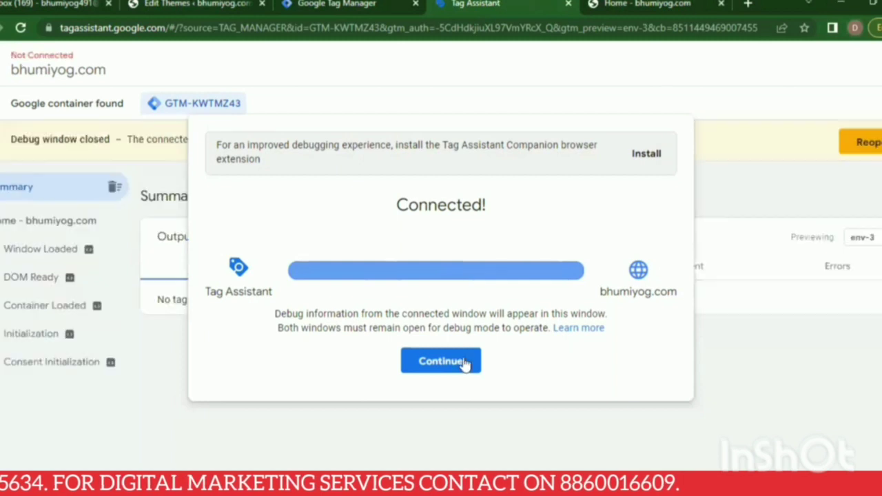
{"action": "left_click", "coordinate": [463, 361]}
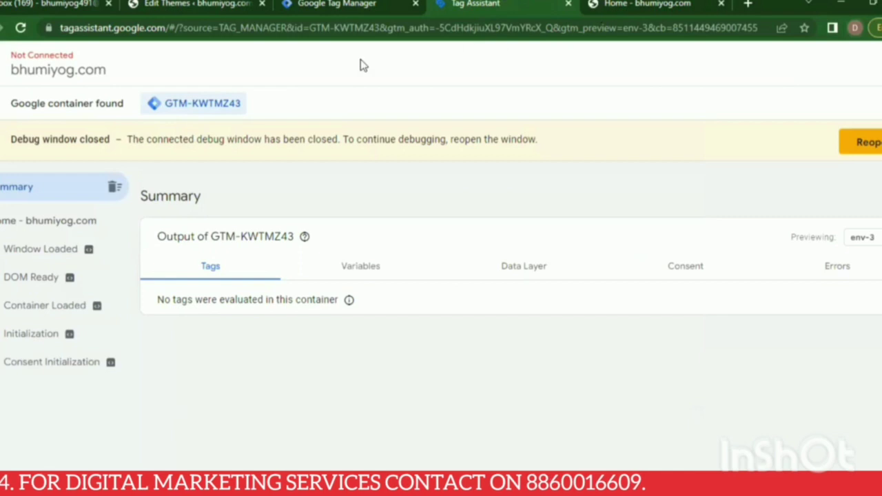
Return to the Google Tag Manager workspace and open its Tags section.
{"action": "left_click", "coordinate": [344, 4]}
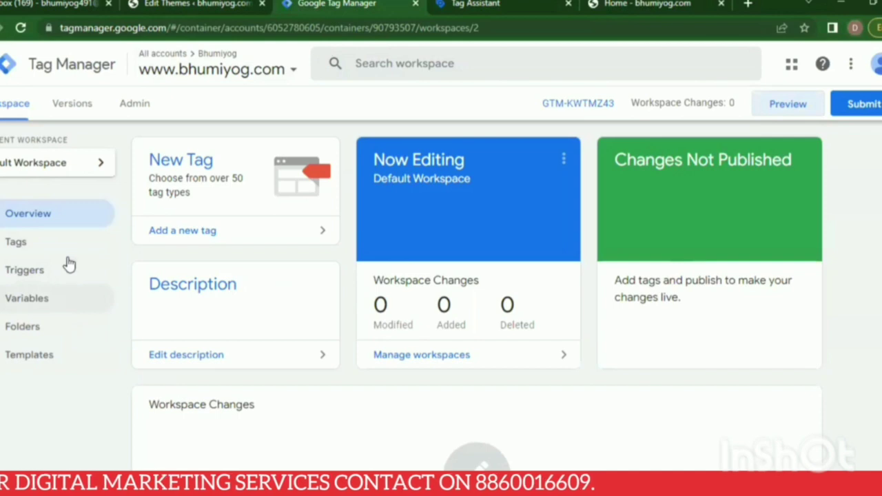
{"action": "scroll", "coordinate": [25, 145], "scroll_direction": "down", "scroll_amount": 2}
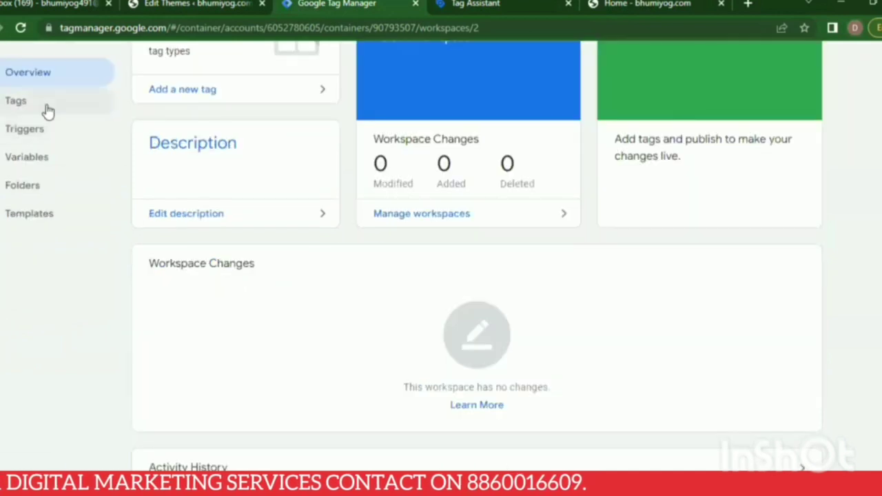
{"action": "left_click", "coordinate": [43, 105]}
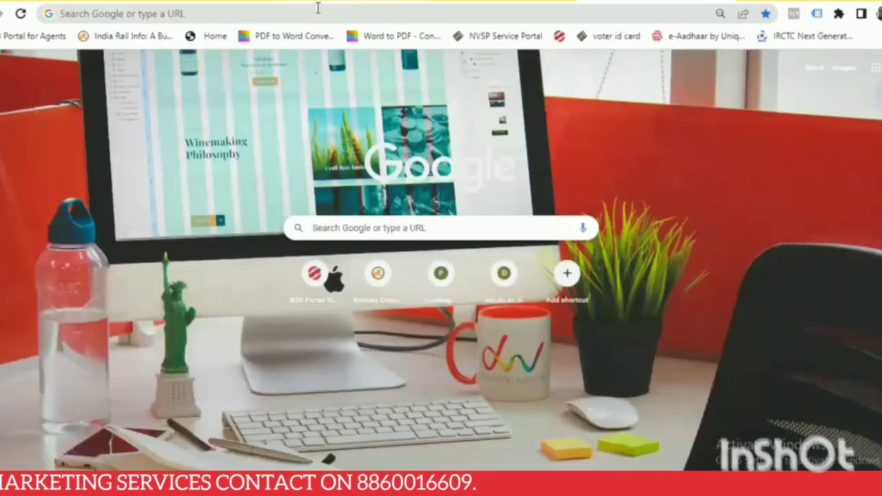
Load bhumiyog.com in the other browser window that has the Tag Assistant Legacy extension.
{"action": "left_click", "coordinate": [315, 10]}
{"action": "type", "text": "bhumiyog.com"}
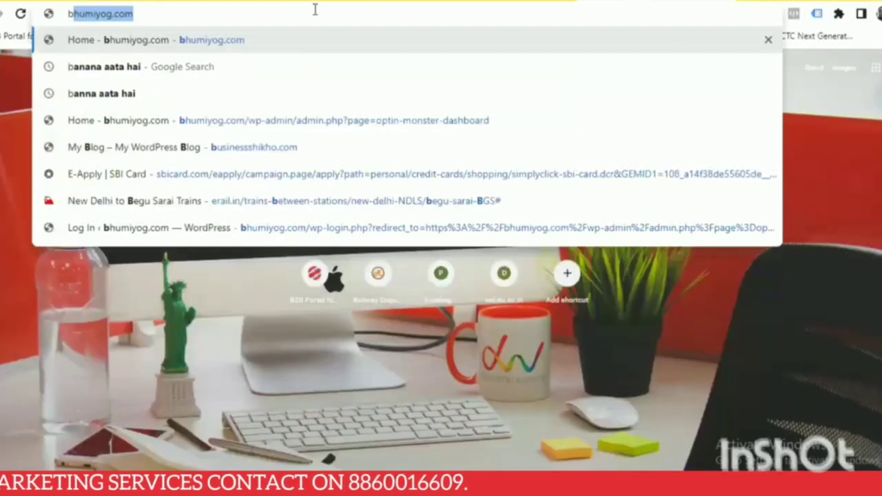
{"action": "key", "text": "Return"}
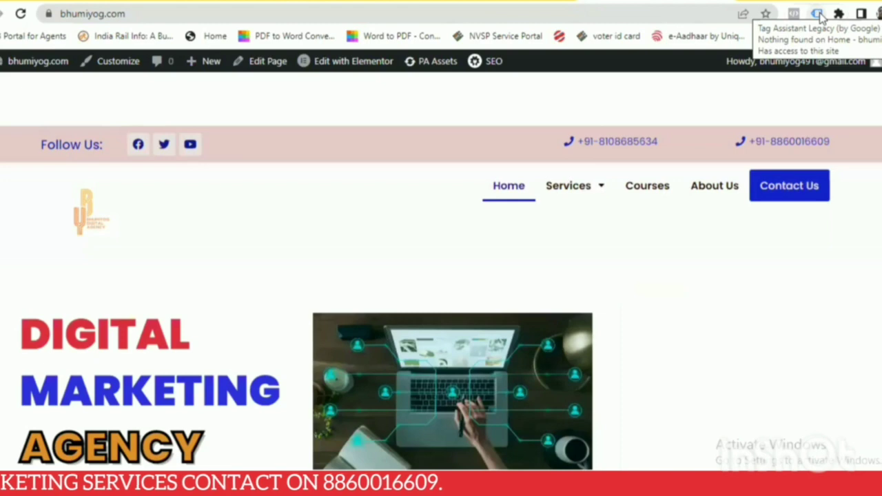
Enable Tag Assistant Legacy for the bhumiyog.com page and check the tag analysis after reloading the page.
{"action": "left_click", "coordinate": [817, 14]}
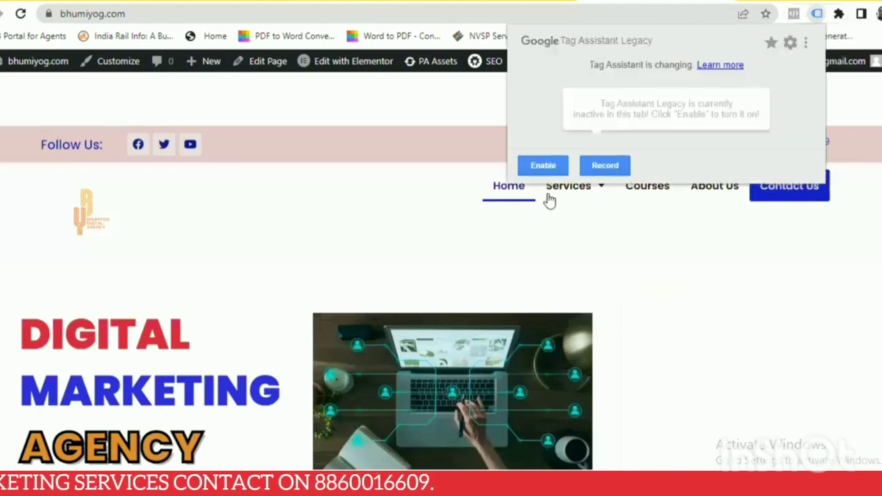
{"action": "left_click", "coordinate": [544, 168]}
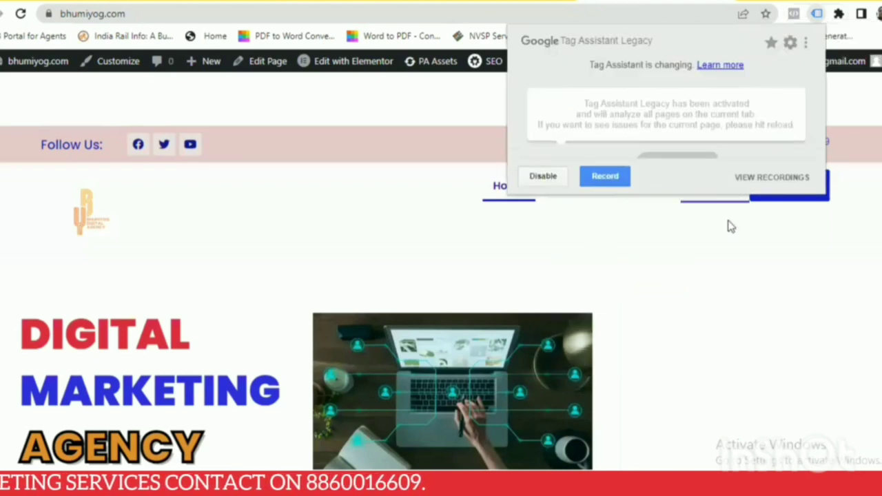
{"action": "left_click", "coordinate": [701, 275]}
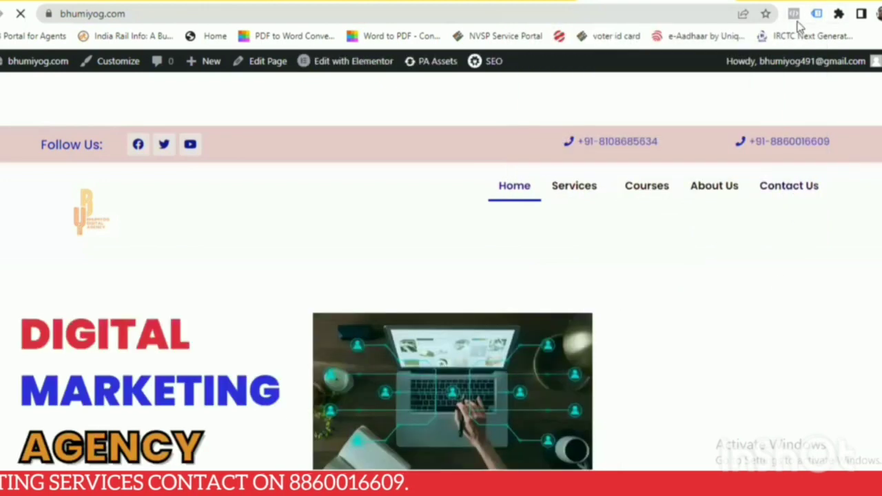
{"action": "left_click", "coordinate": [819, 16]}
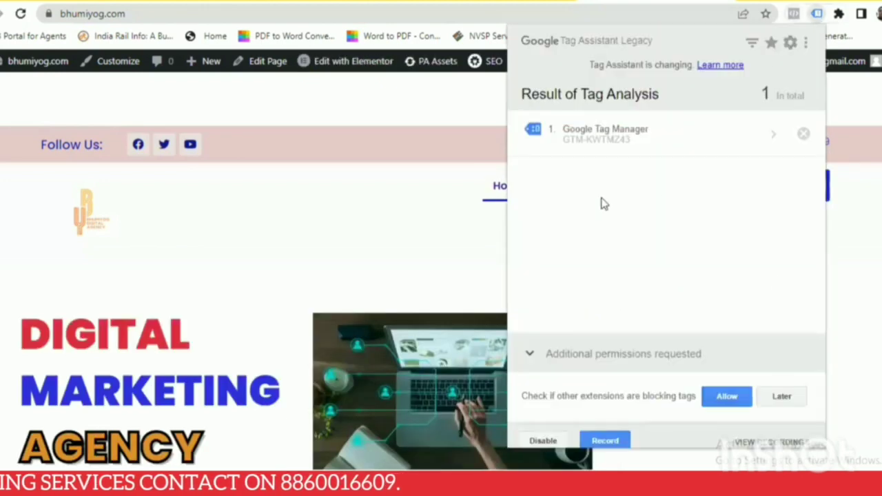